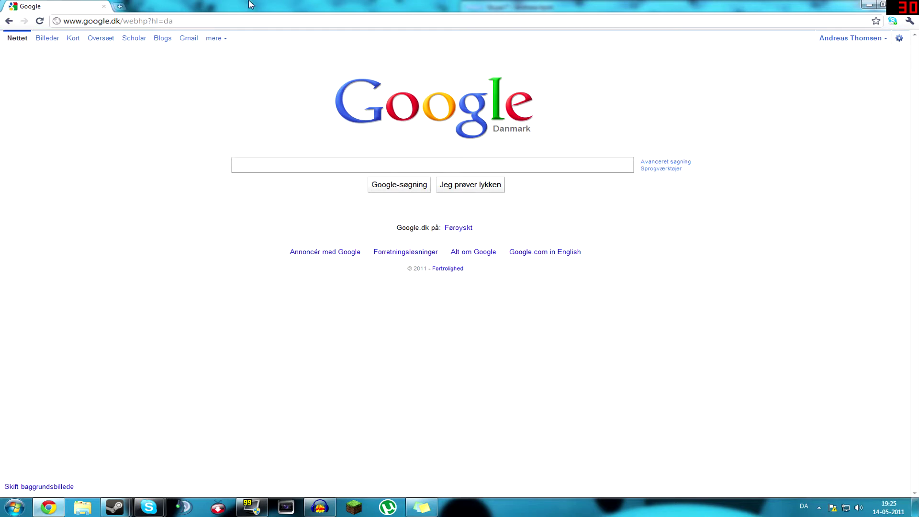
Step: Go to the portforward.com website
{"action": "left_click", "coordinate": [152, 22]}
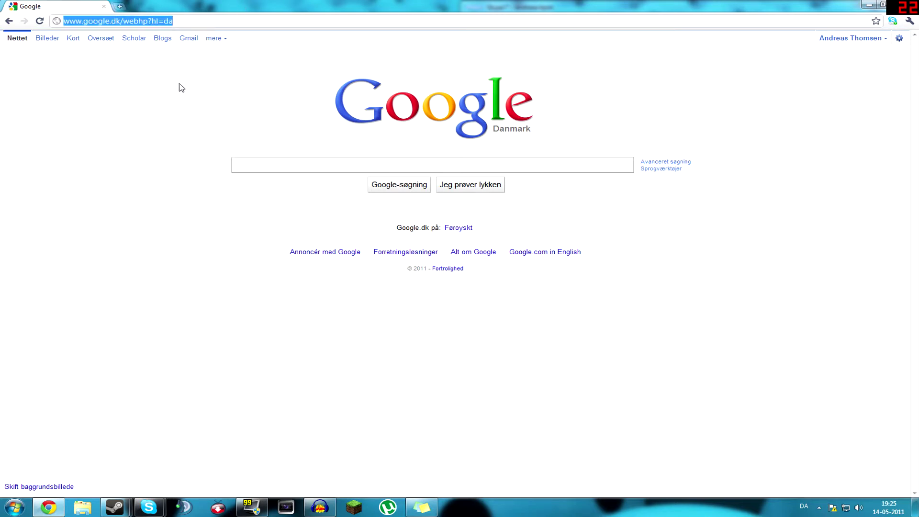
{"action": "left_click", "coordinate": [179, 84]}
{"action": "left_click", "coordinate": [174, 25]}
{"action": "type", "text": "www"}
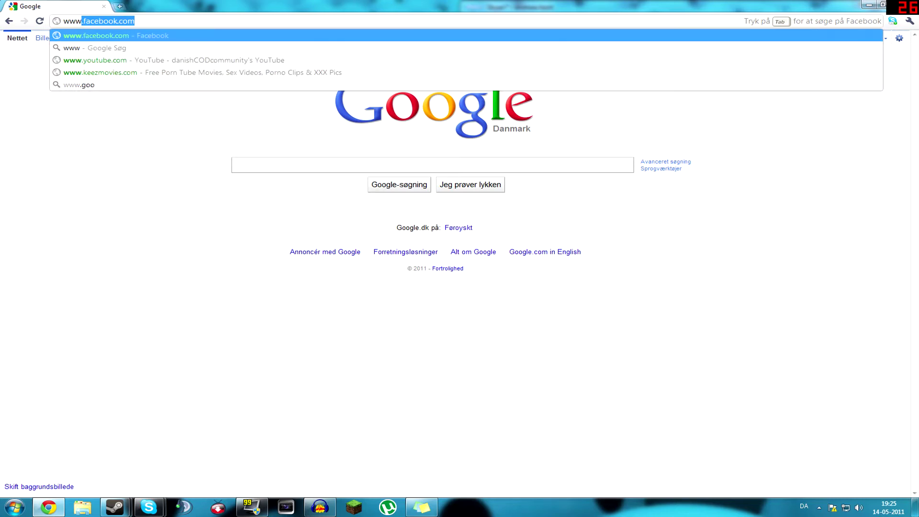
{"action": "type", "text": ".post"}
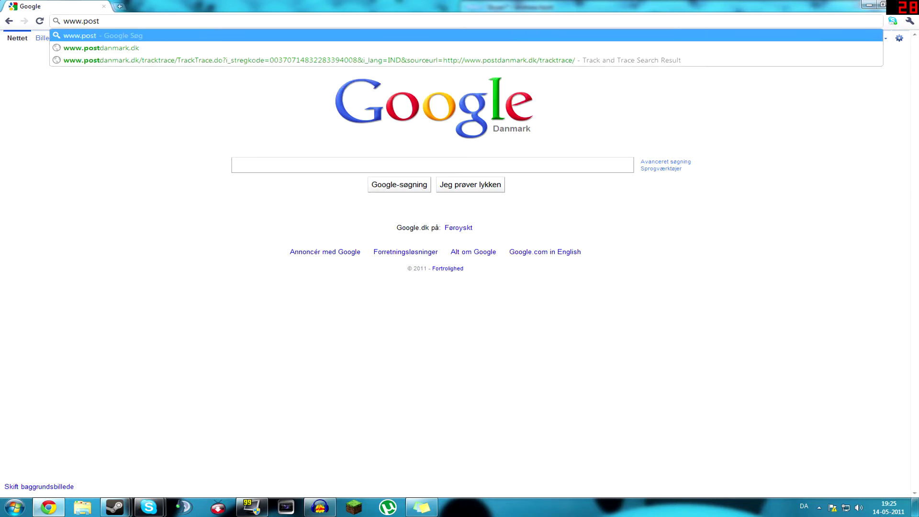
{"action": "type", "text": "rtf"}
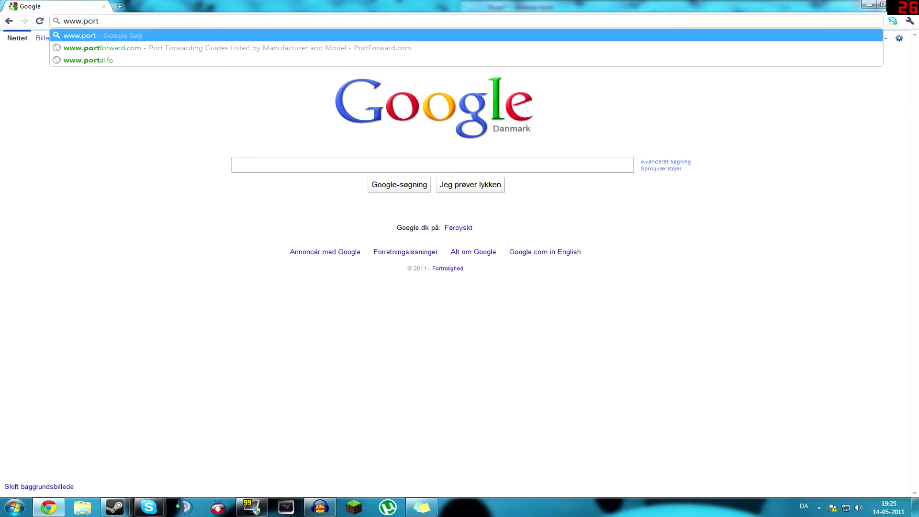
{"action": "key", "text": "Down"}
{"action": "key", "text": "Return"}
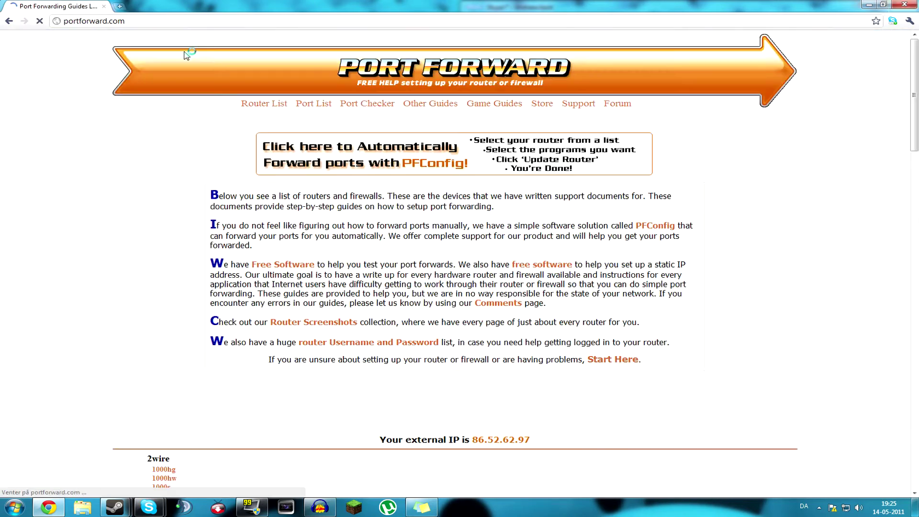
Step: Look through the list of router brands and models on the Port Forward home page
{"action": "scroll", "coordinate": [433, 273], "scroll_direction": "down", "scroll_amount": 8}
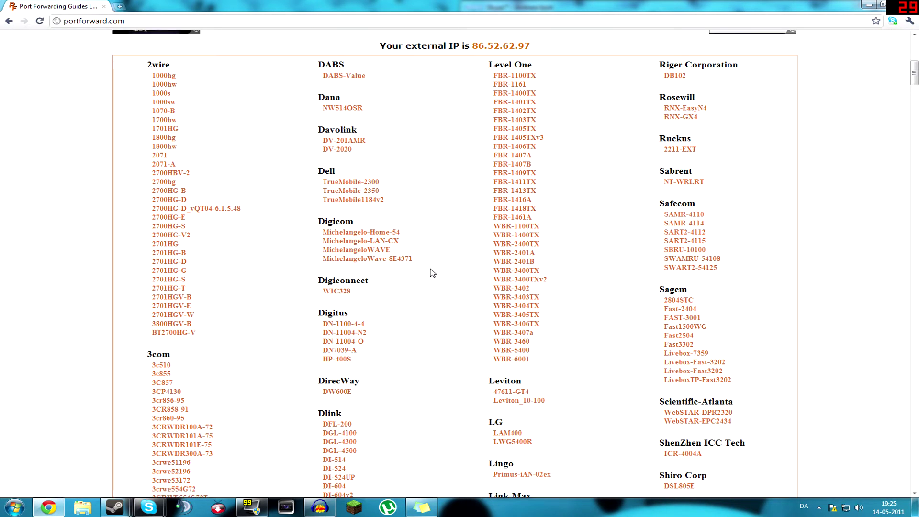
{"action": "scroll", "coordinate": [432, 273], "scroll_direction": "down", "scroll_amount": 4}
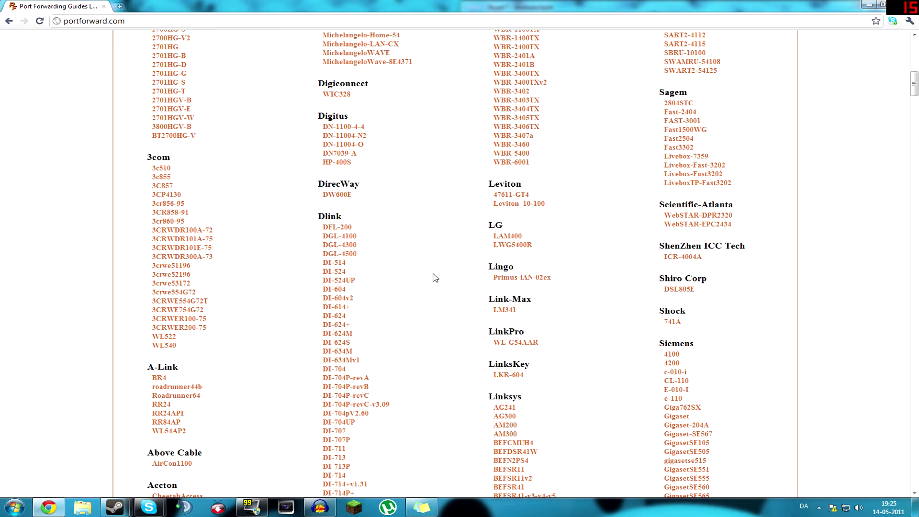
{"action": "scroll", "coordinate": [431, 286], "scroll_direction": "down", "scroll_amount": 2}
{"action": "scroll", "coordinate": [430, 286], "scroll_direction": "down", "scroll_amount": 3}
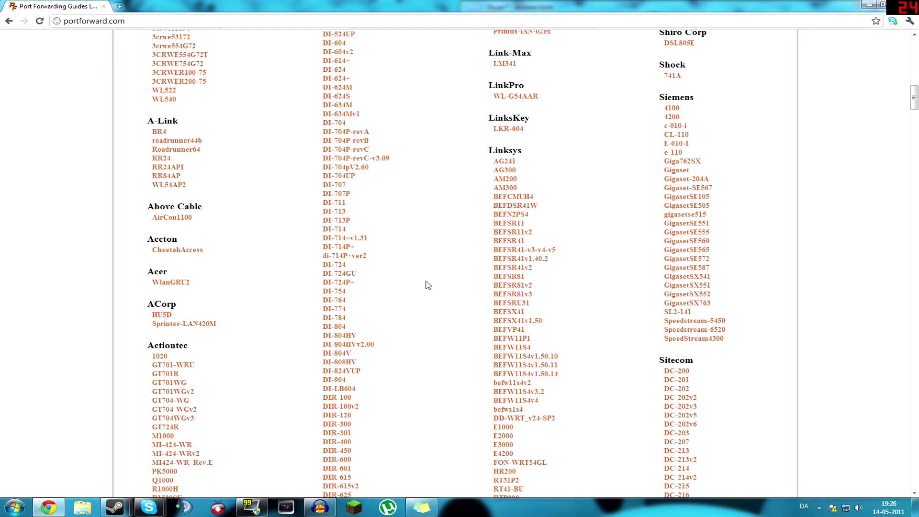
{"action": "scroll", "coordinate": [428, 285], "scroll_direction": "down", "scroll_amount": 6}
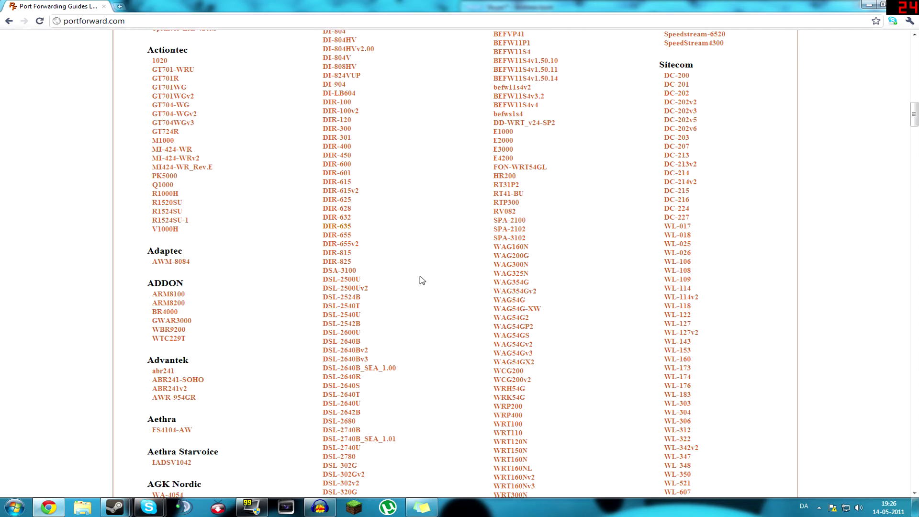
{"action": "scroll", "coordinate": [367, 316], "scroll_direction": "up", "scroll_amount": 13}
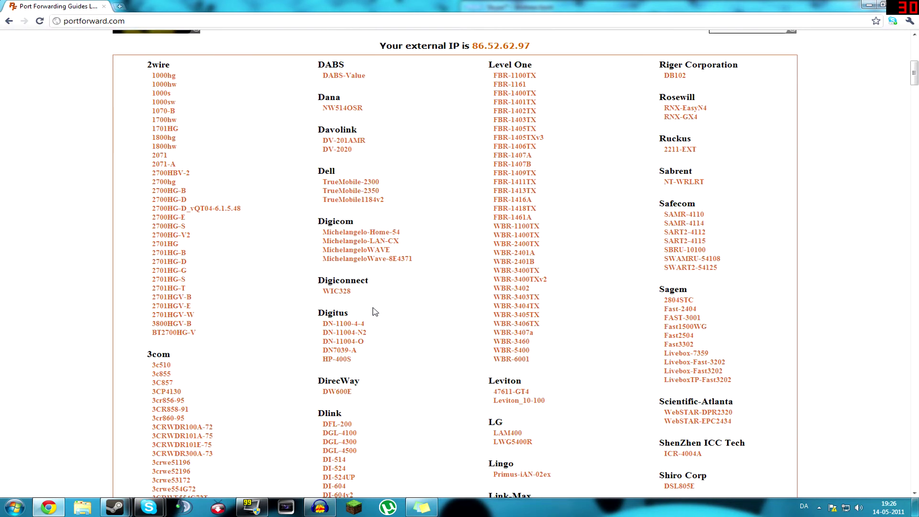
{"action": "scroll", "coordinate": [378, 310], "scroll_direction": "down", "scroll_amount": 20}
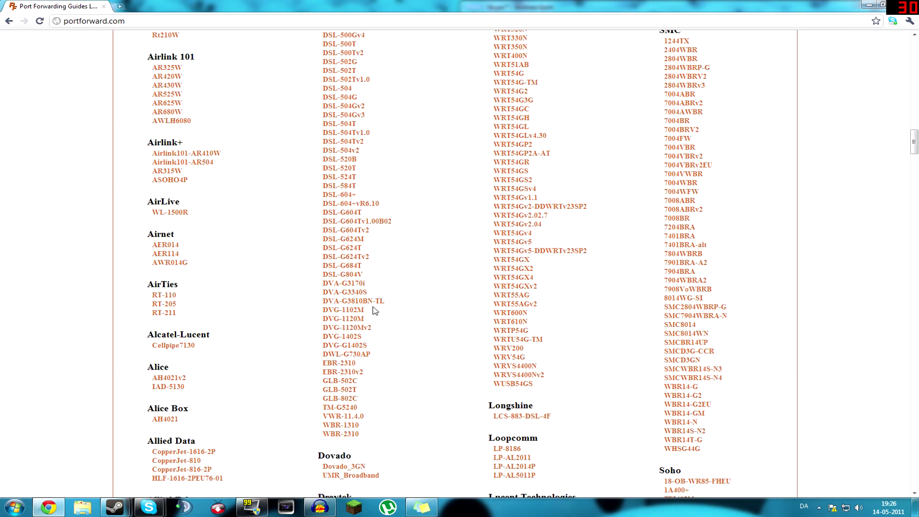
{"action": "scroll", "coordinate": [378, 310], "scroll_direction": "up", "scroll_amount": 11}
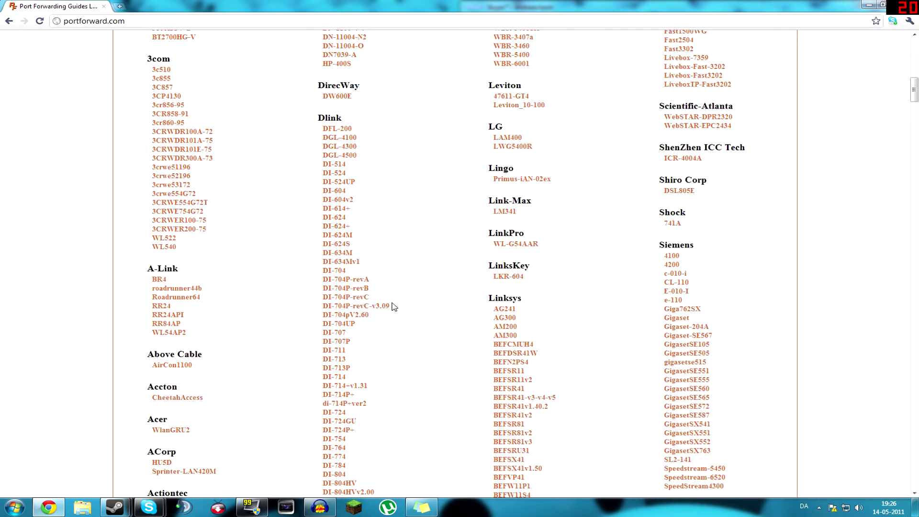
{"action": "scroll", "coordinate": [393, 308], "scroll_direction": "up", "scroll_amount": 9}
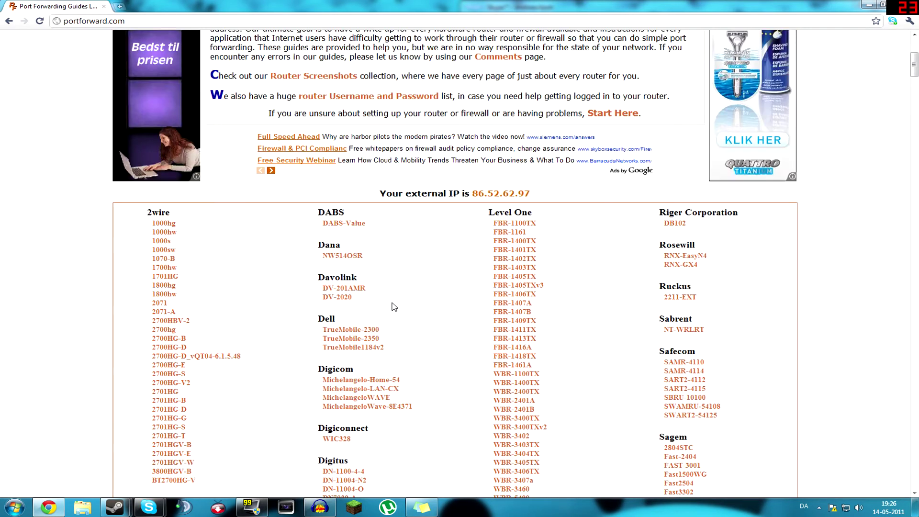
{"action": "scroll", "coordinate": [398, 306], "scroll_direction": "down", "scroll_amount": 8}
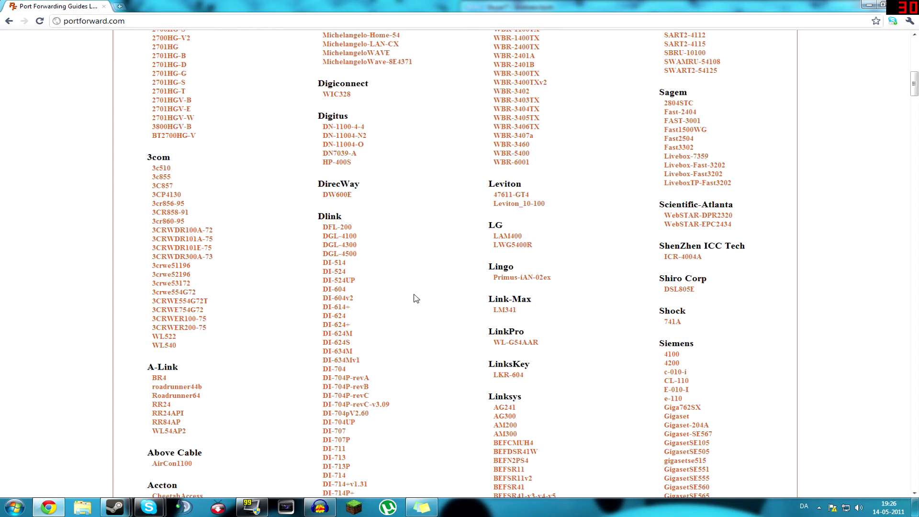
Step: Find dir-635 on the page, open the Dlink DIR-635 entry and skip the advertisement to reach its guide list
{"action": "key", "text": "ctrl+f"}
{"action": "type", "text": "d"}
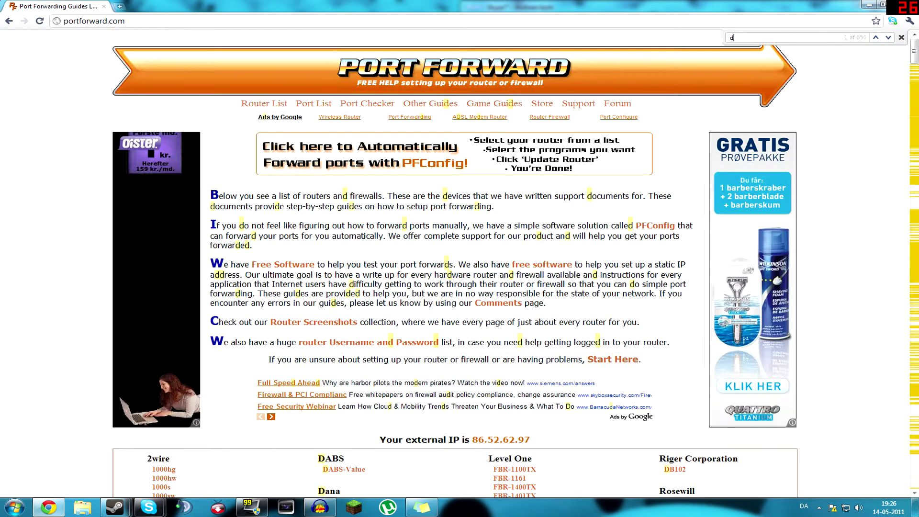
{"action": "type", "text": "ir"}
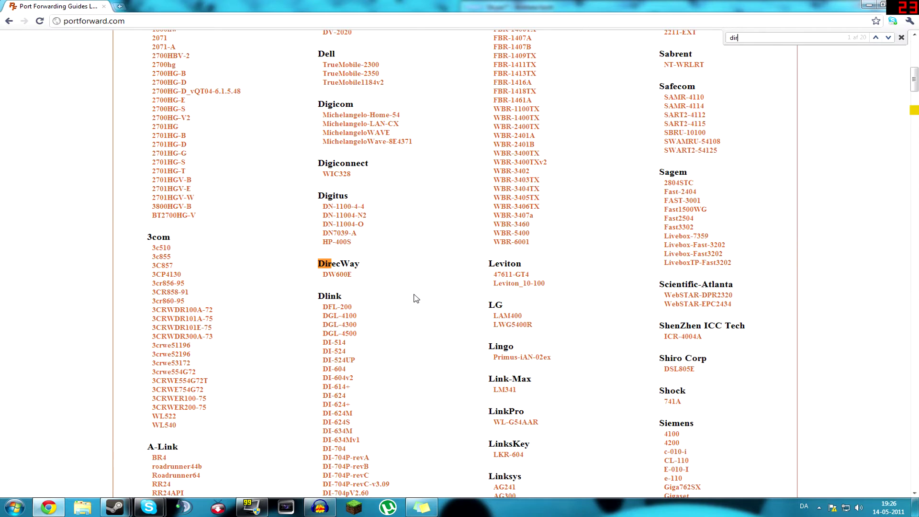
{"action": "type", "text": "-"}
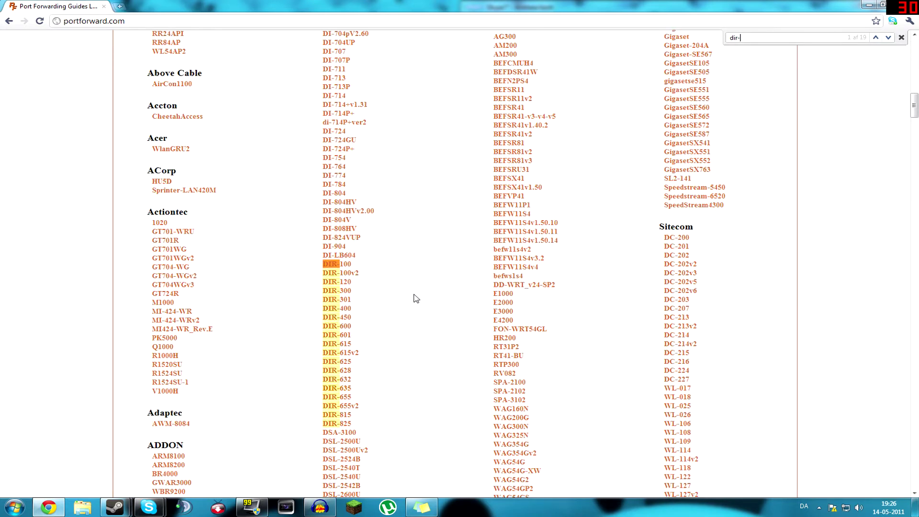
{"action": "type", "text": "635"}
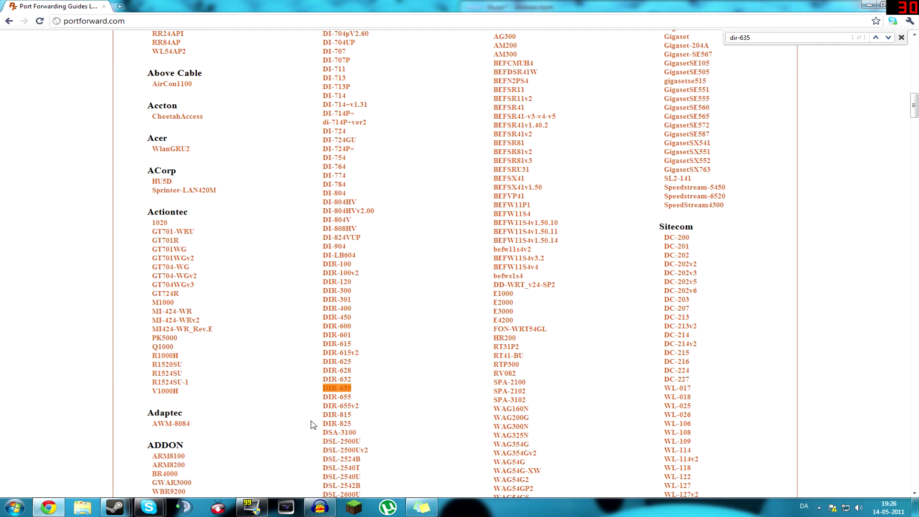
{"action": "left_click", "coordinate": [337, 388]}
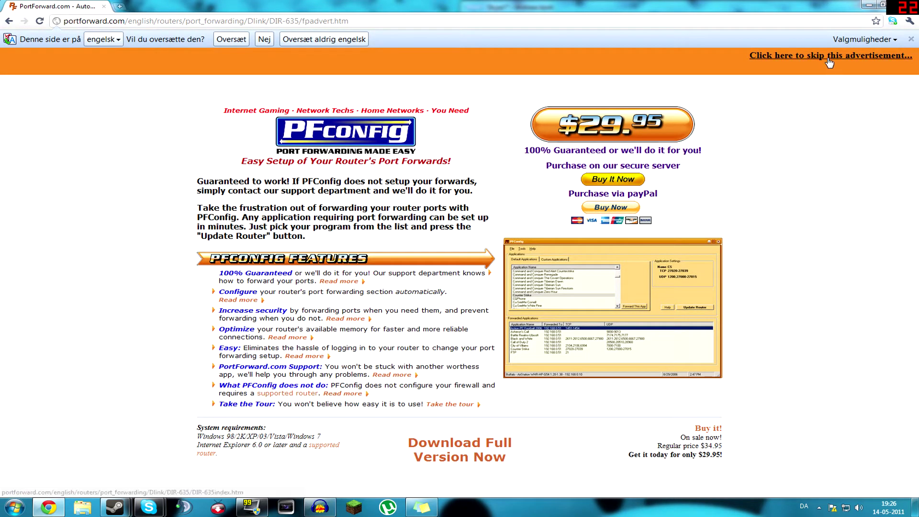
{"action": "left_click", "coordinate": [827, 57]}
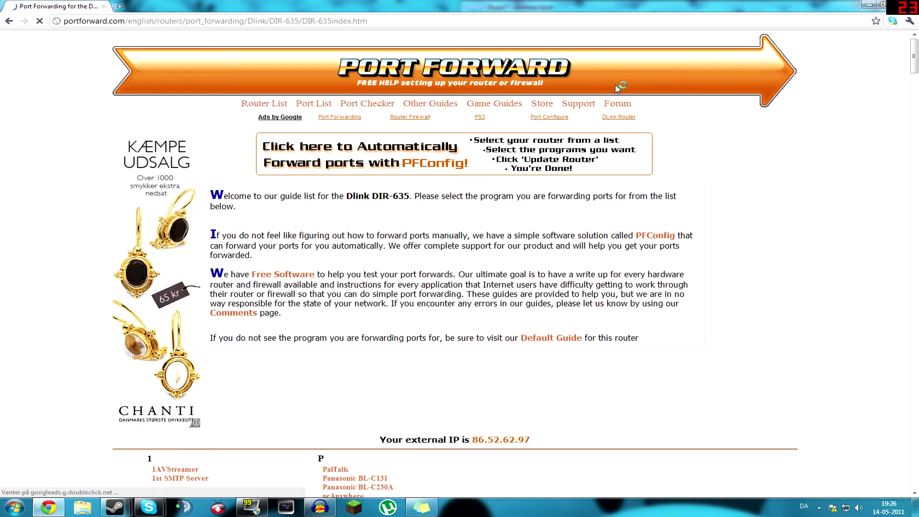
Step: Search the DIR-635 program list for warcraft 3 and open the Warcraft III guide
{"action": "scroll", "coordinate": [441, 298], "scroll_direction": "down", "scroll_amount": 6}
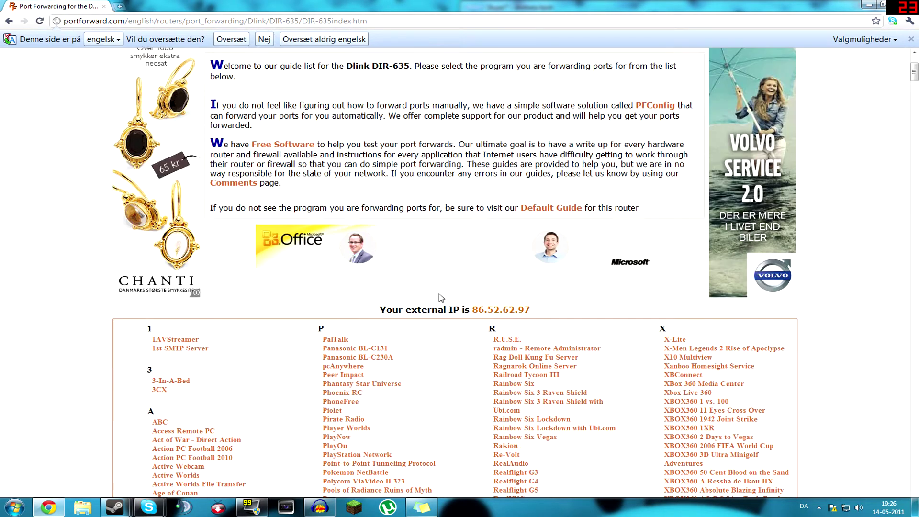
{"action": "scroll", "coordinate": [435, 287], "scroll_direction": "down", "scroll_amount": 10}
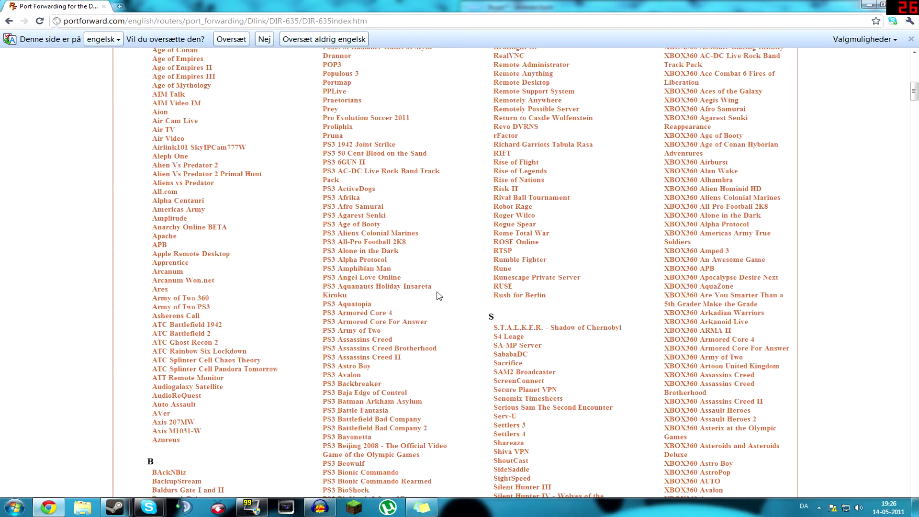
{"action": "scroll", "coordinate": [413, 309], "scroll_direction": "down", "scroll_amount": 20}
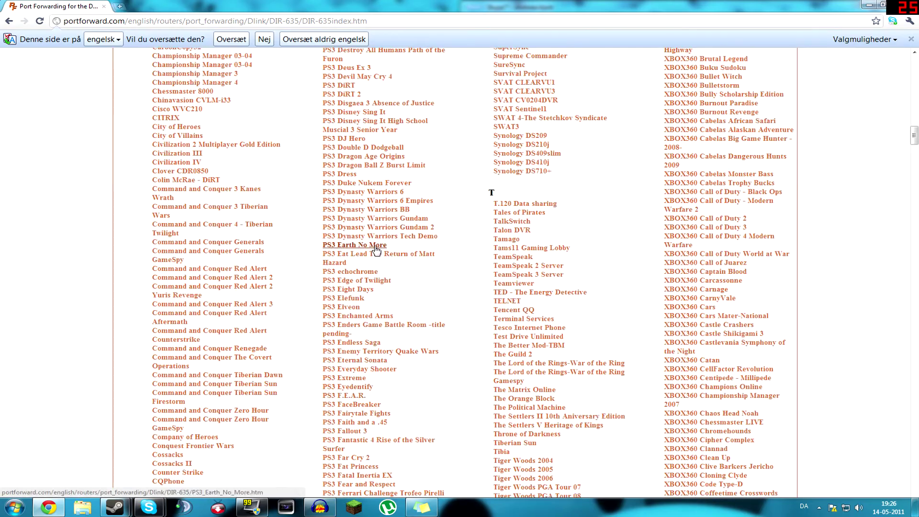
{"action": "scroll", "coordinate": [376, 250], "scroll_direction": "down", "scroll_amount": 8}
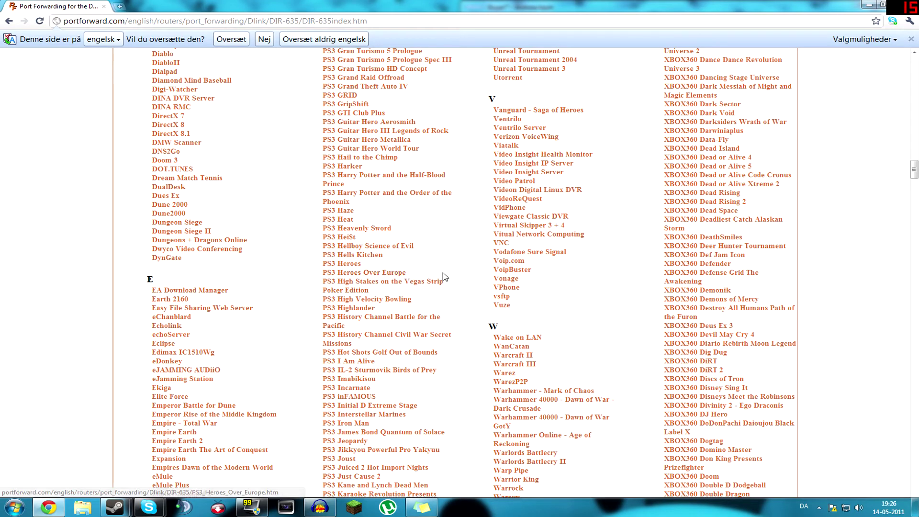
{"action": "key", "text": "ctrl+f"}
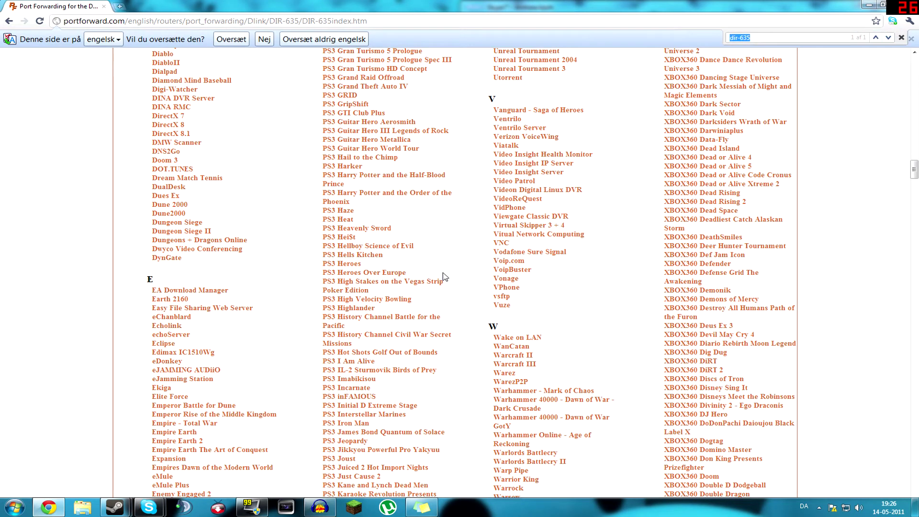
{"action": "type", "text": "warcraft 3"}
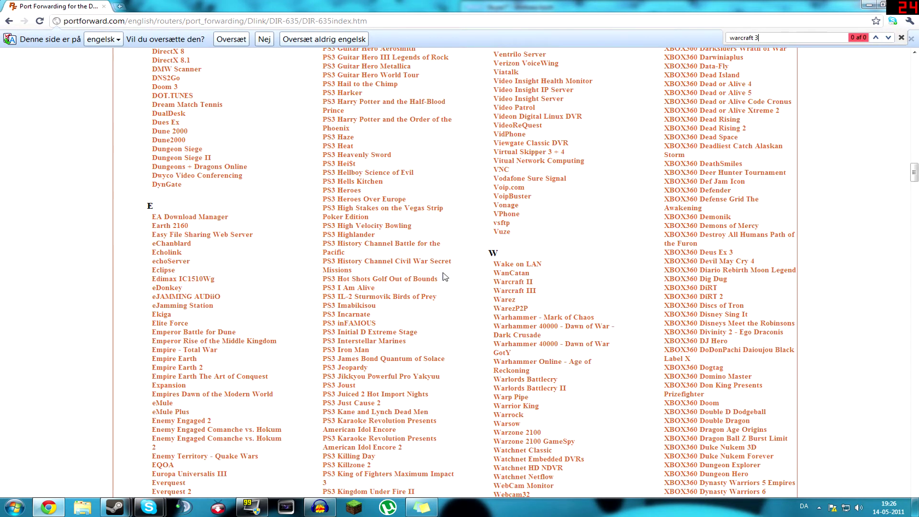
{"action": "left_click", "coordinate": [502, 292]}
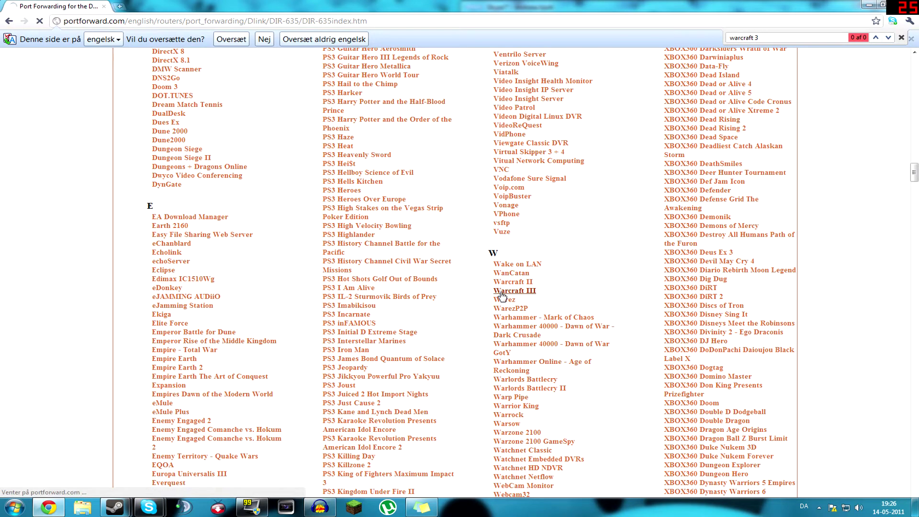
Step: Read through the Warcraft III guide for the DIR-635, from the router address instructions to the ports to open
{"action": "scroll", "coordinate": [459, 258], "scroll_direction": "down", "scroll_amount": 5}
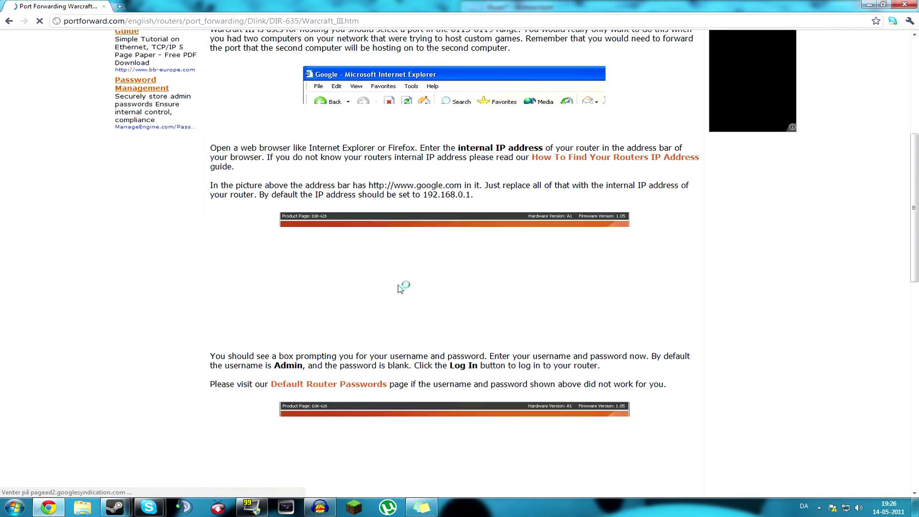
{"action": "scroll", "coordinate": [400, 289], "scroll_direction": "down", "scroll_amount": 12}
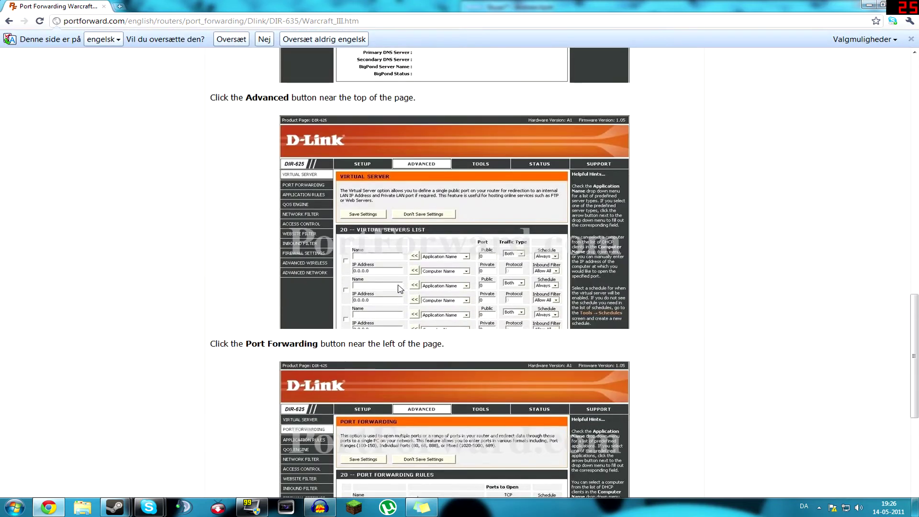
{"action": "scroll", "coordinate": [400, 289], "scroll_direction": "down", "scroll_amount": 6}
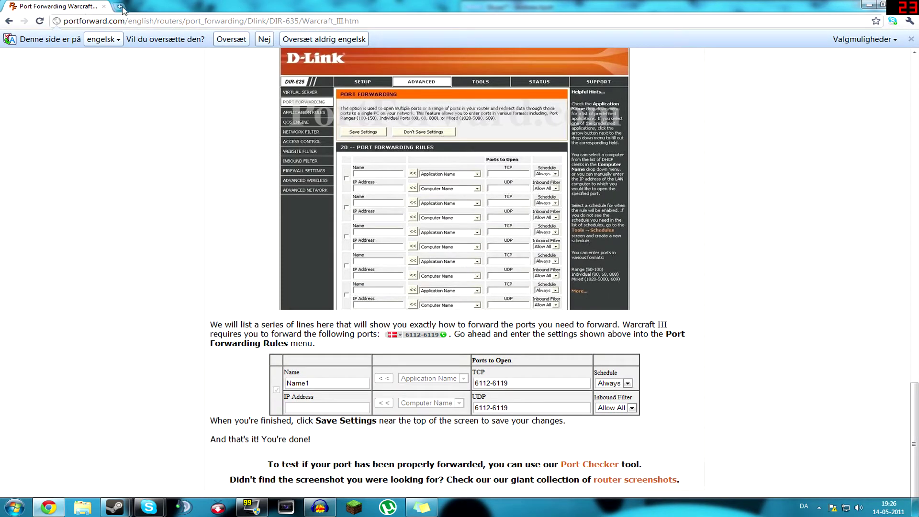
{"action": "scroll", "coordinate": [329, 235], "scroll_direction": "up", "scroll_amount": 20}
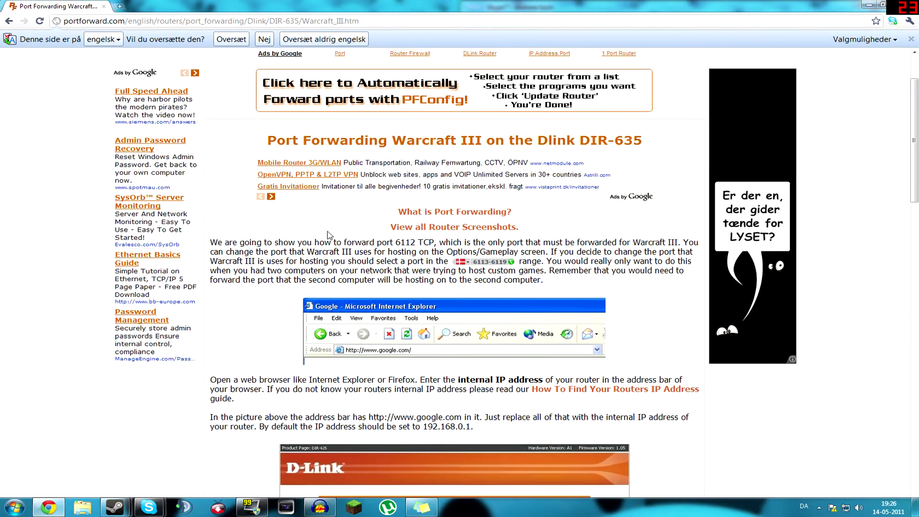
{"action": "scroll", "coordinate": [330, 234], "scroll_direction": "down", "scroll_amount": 15}
{"action": "scroll", "coordinate": [329, 234], "scroll_direction": "down", "scroll_amount": 10}
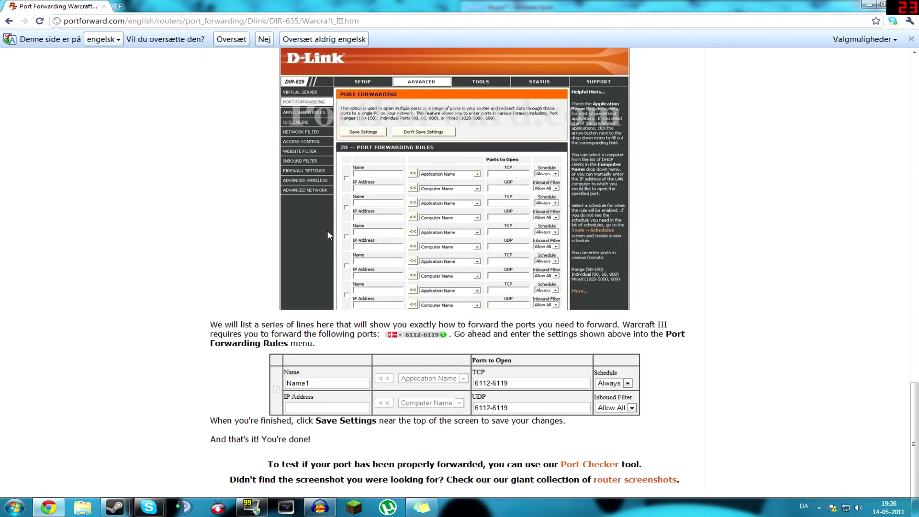
Step: Open the router's page at 192.168.0.1 in a new browser tab and log in with the Admin user name
{"action": "left_click", "coordinate": [120, 6]}
{"action": "type", "text": "19"}
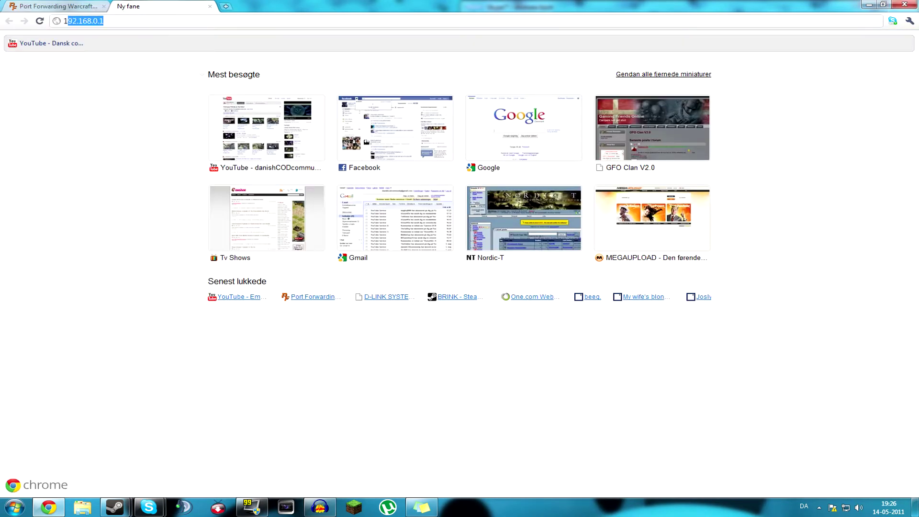
{"action": "type", "text": "2"}
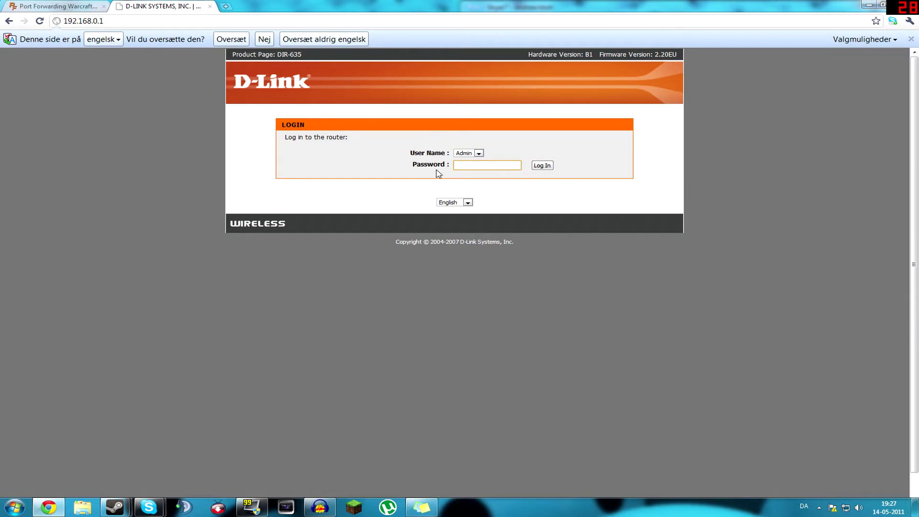
{"action": "left_click", "coordinate": [541, 166]}
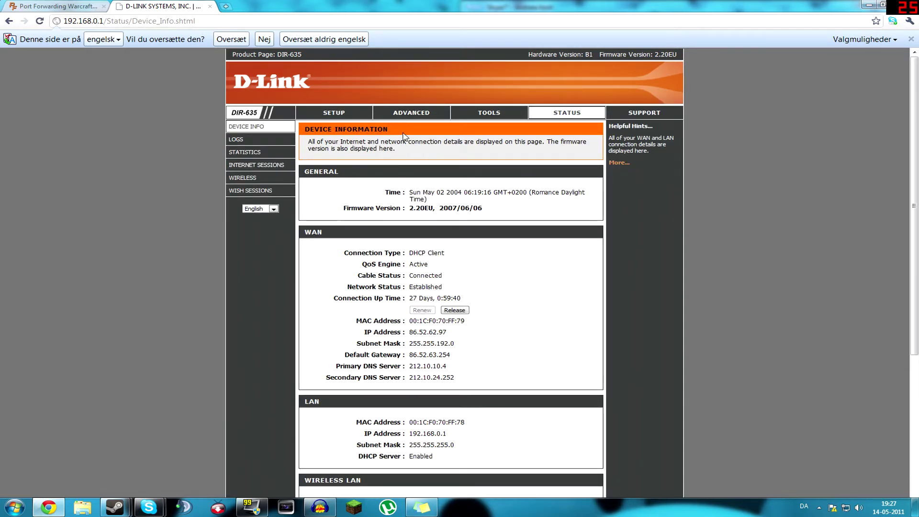
Step: Open the router's advanced Port Forwarding page and check the name and IP address of the wc3 rule
{"action": "left_click", "coordinate": [413, 112]}
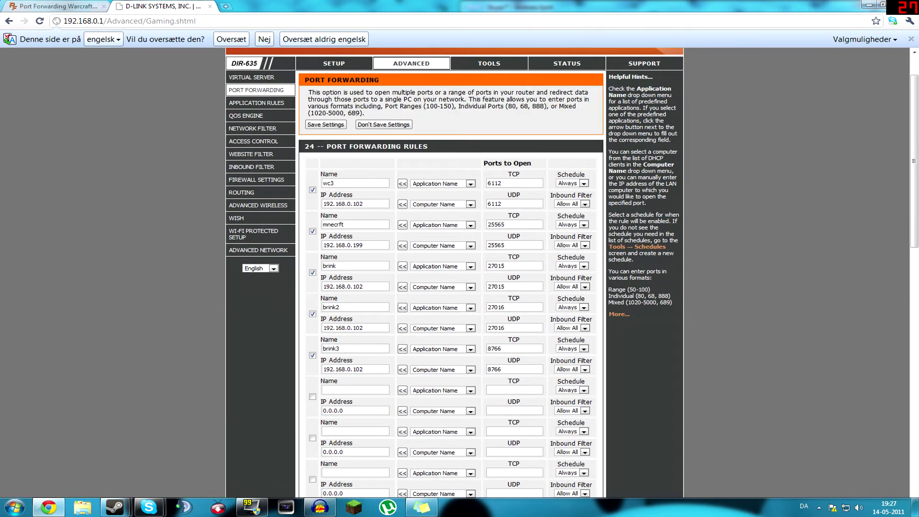
{"action": "left_click", "coordinate": [334, 183]}
{"action": "mouse_move", "coordinate": [364, 204]}
{"action": "left_mouse_down"}
{"action": "mouse_move", "coordinate": [322, 204]}
{"action": "mouse_move", "coordinate": [357, 204]}
{"action": "left_mouse_up"}
{"action": "key", "text": "ctrl+a"}
{"action": "left_click", "coordinate": [84, 216]}
Step: Open a Windows Command Prompt by searching for cmd and run ipconfig in it
{"action": "left_click", "coordinate": [19, 506]}
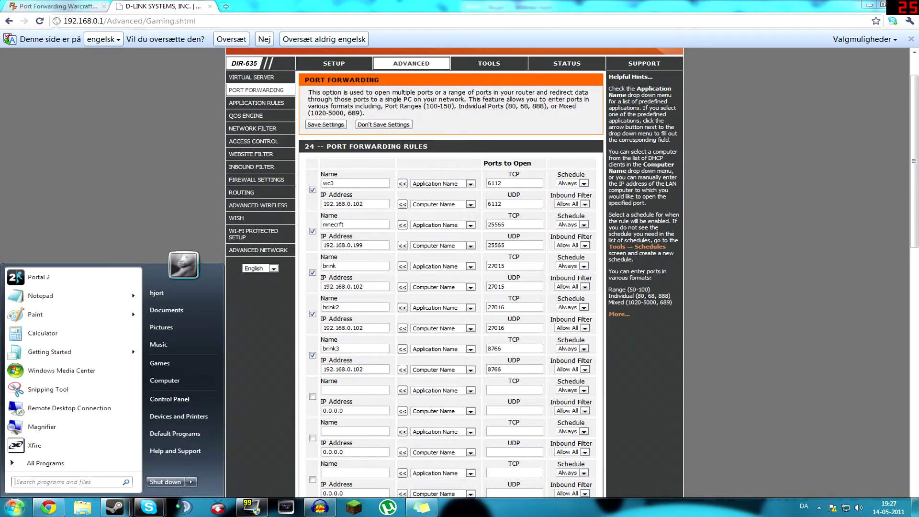
{"action": "left_click", "coordinate": [67, 482]}
{"action": "type", "text": "cmd"}
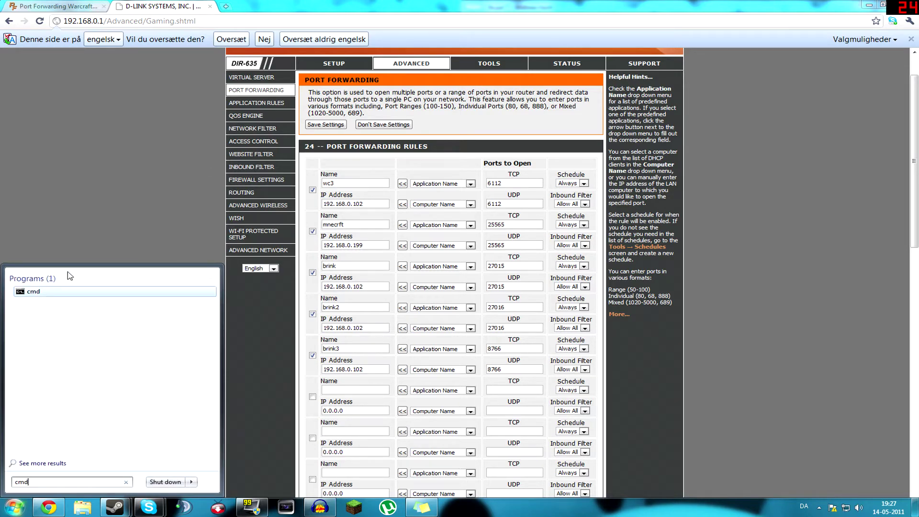
{"action": "left_click", "coordinate": [37, 291]}
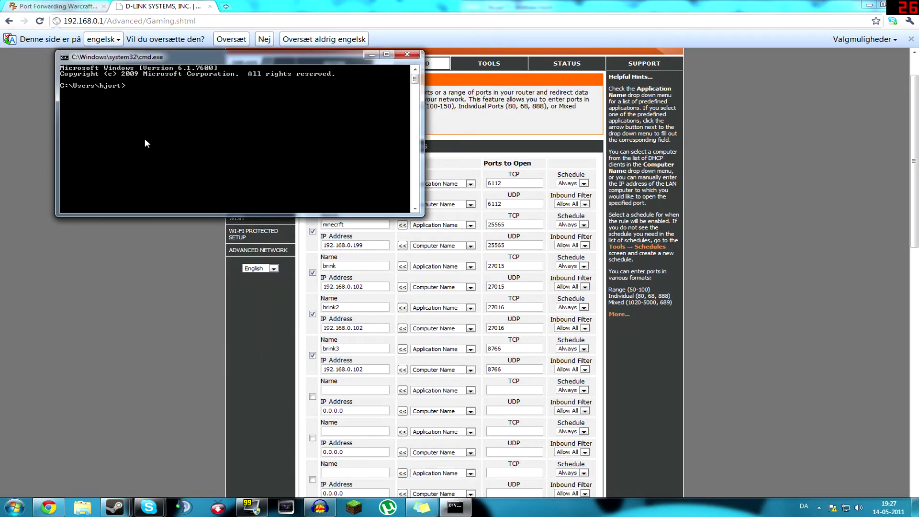
{"action": "left_click_drag", "start_coordinate": [199, 57], "coordinate": [352, 156]}
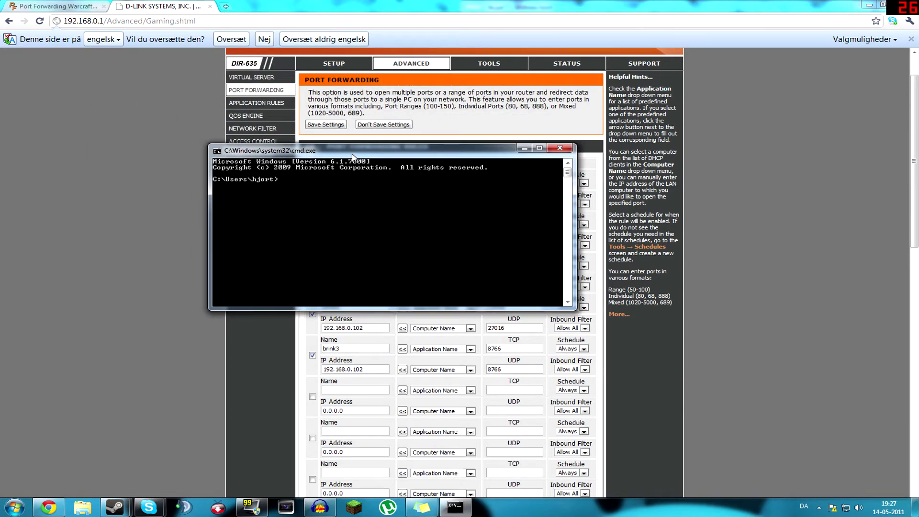
{"action": "type", "text": "fig"}
{"action": "key", "text": "Return"}
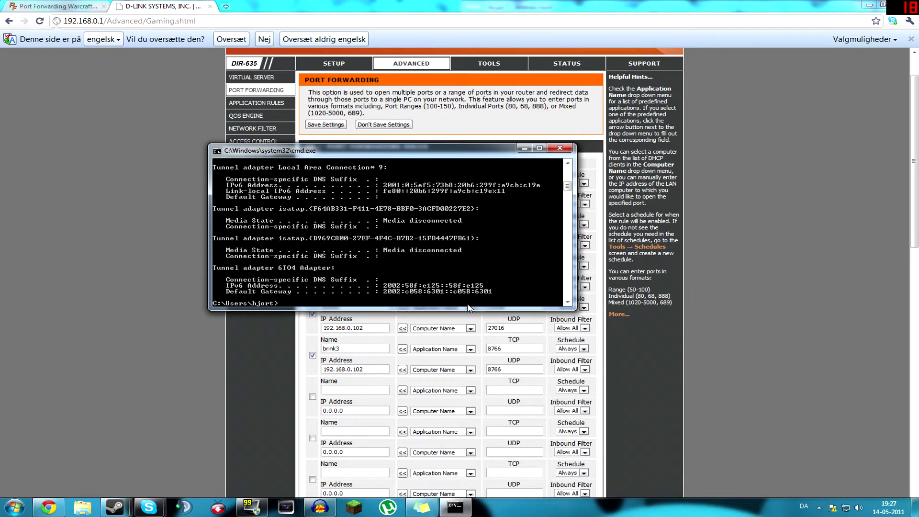
Step: Enlarge the Command Prompt window and read the computer's IPv4 address at the start of the ipconfig output
{"action": "left_click_drag", "start_coordinate": [470, 309], "coordinate": [490, 479]}
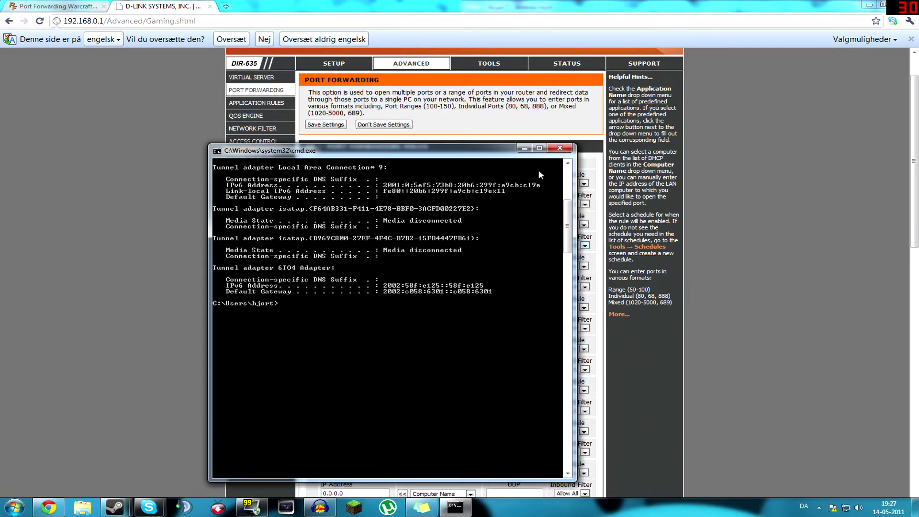
{"action": "left_click_drag", "start_coordinate": [489, 144], "coordinate": [496, 7]}
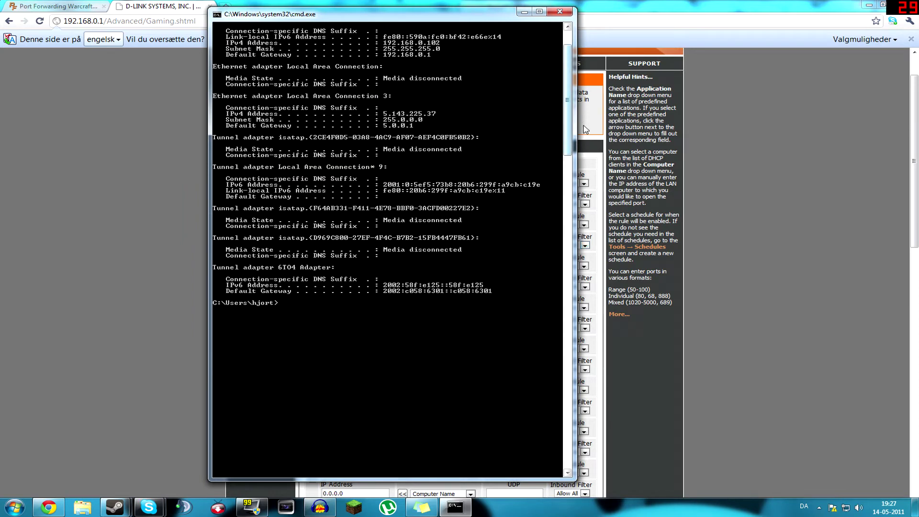
{"action": "scroll", "coordinate": [559, 121], "scroll_direction": "up", "scroll_amount": 3}
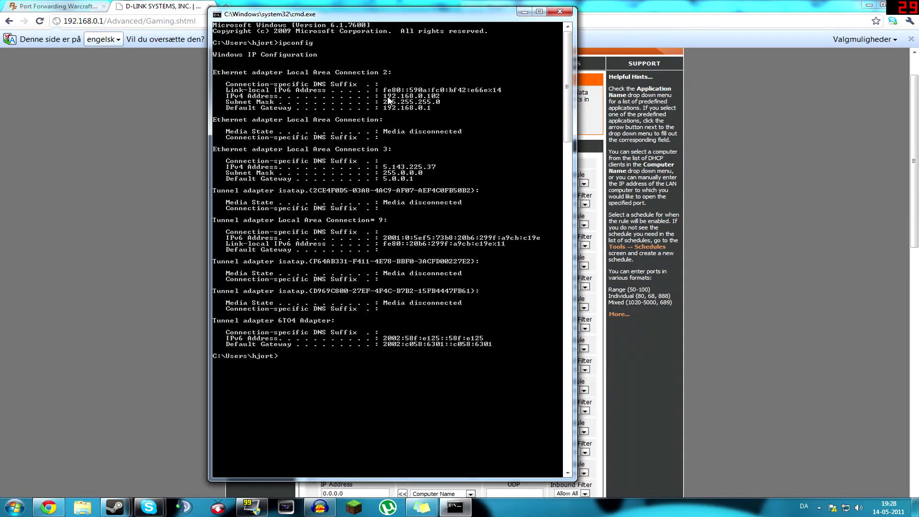
Step: Switch back to the browser and check the wc3 rule's IP address, TCP port, UDP port and name
{"action": "left_click", "coordinate": [186, 120]}
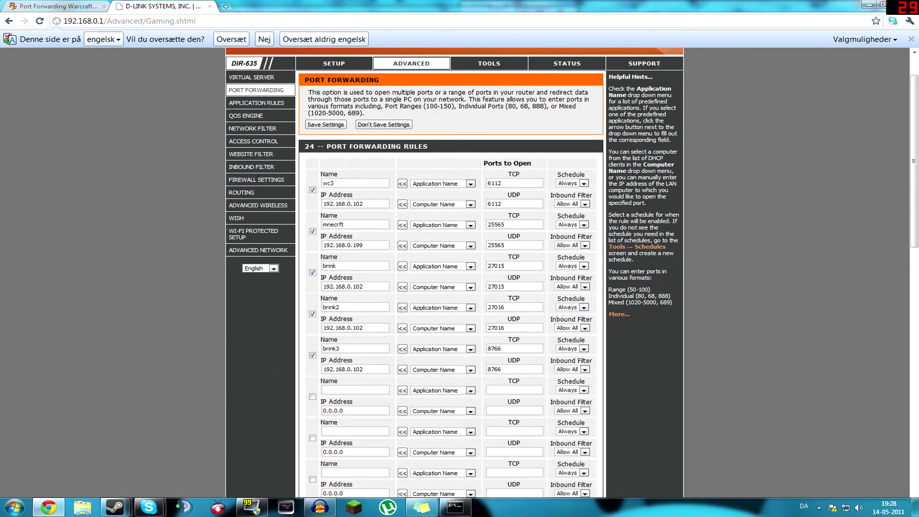
{"action": "left_click_drag", "start_coordinate": [366, 205], "coordinate": [287, 206]}
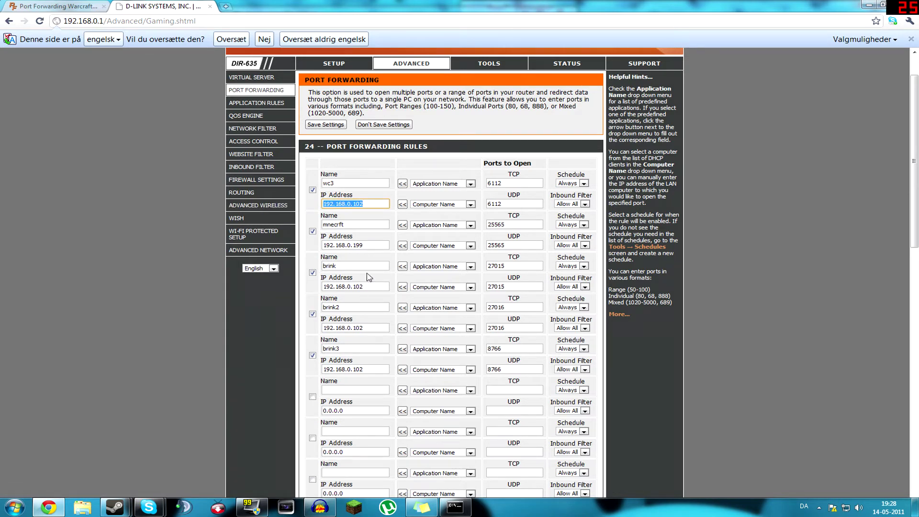
{"action": "left_click_drag", "start_coordinate": [505, 184], "coordinate": [491, 184]}
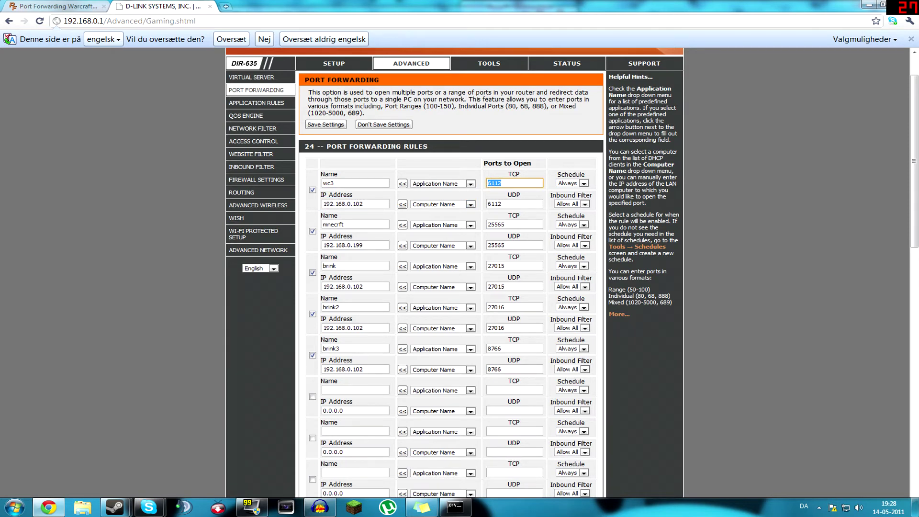
{"action": "left_click", "coordinate": [495, 204]}
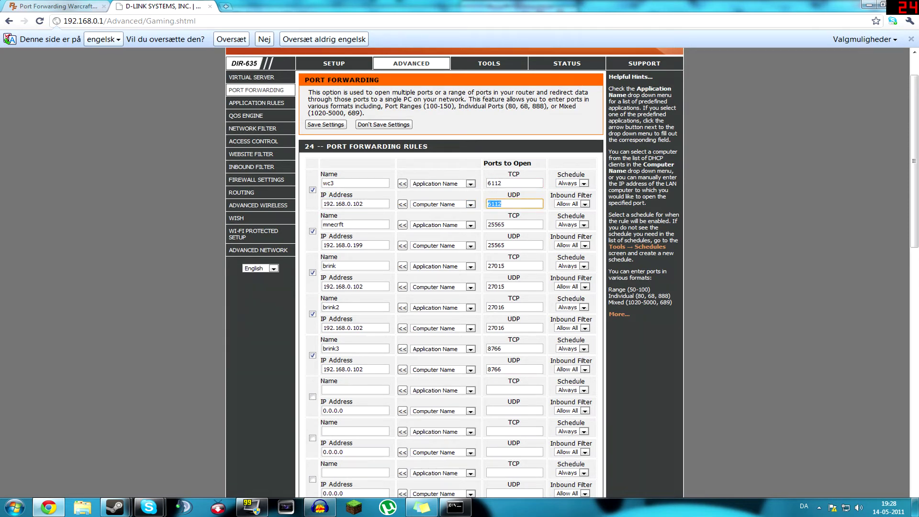
{"action": "key", "text": "shift+Tab"}
{"action": "double_click", "coordinate": [350, 183]}
{"action": "left_click", "coordinate": [350, 183]}
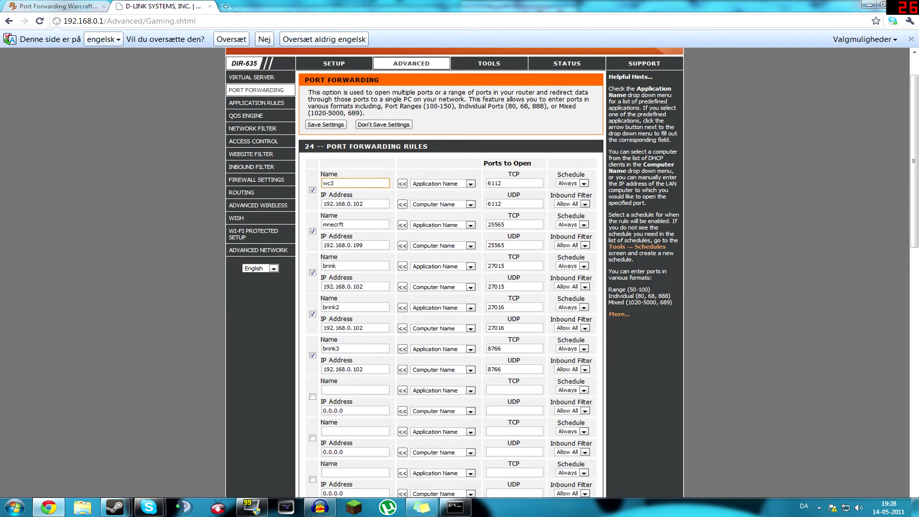
Step: Examine the names of the mnecrft, brink, brink2 and brink3 rules and the TCP ports of mnecrft and brink
{"action": "double_click", "coordinate": [333, 224]}
{"action": "double_click", "coordinate": [498, 225]}
{"action": "key", "text": "Tab"}
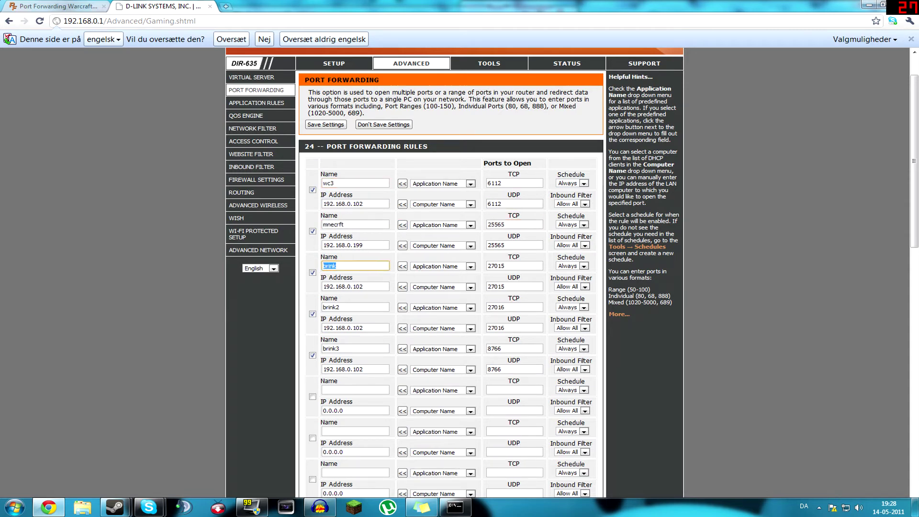
{"action": "key", "text": "Tab"}
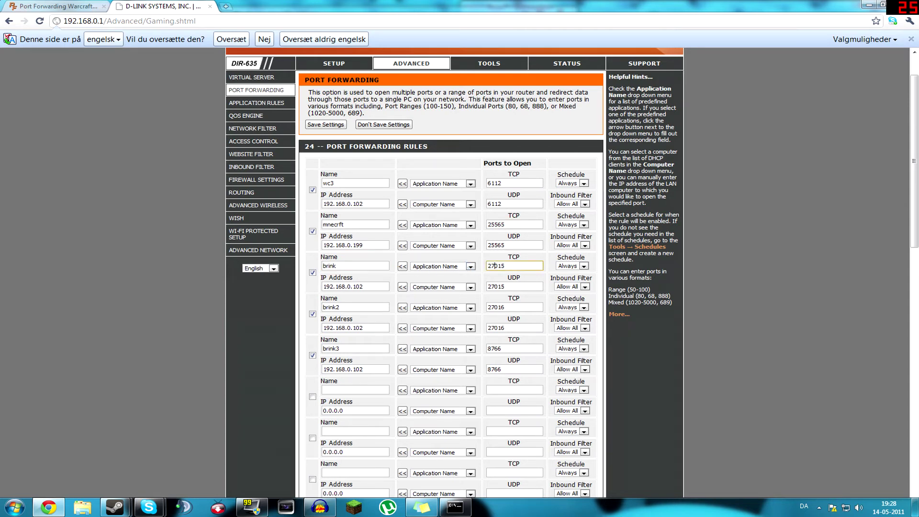
{"action": "left_click", "coordinate": [489, 266]}
{"action": "left_click_drag", "start_coordinate": [507, 266], "coordinate": [487, 266]}
{"action": "left_click", "coordinate": [346, 266]}
{"action": "left_click", "coordinate": [345, 307]}
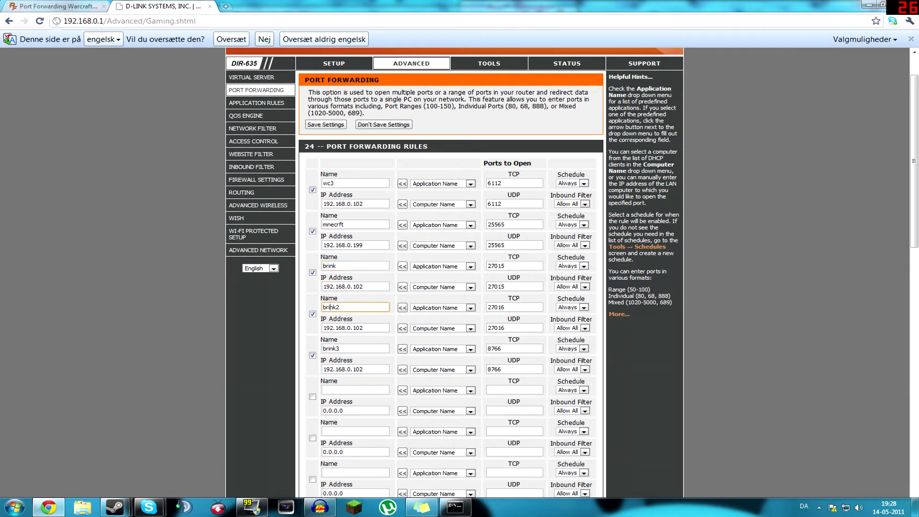
{"action": "left_click", "coordinate": [330, 349]}
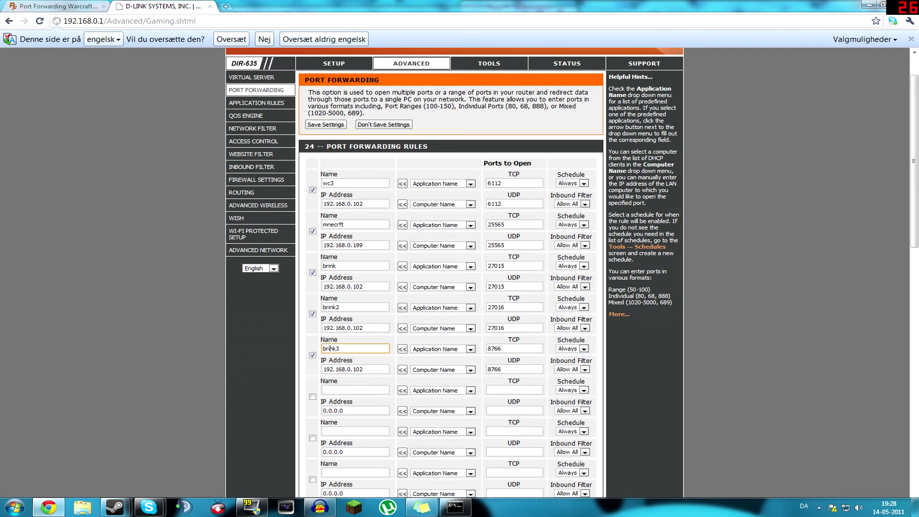
{"action": "left_click", "coordinate": [335, 307]}
Step: Check the brink rule's IP address along with its TCP and UDP ports
{"action": "left_click_drag", "start_coordinate": [324, 287], "coordinate": [363, 288]}
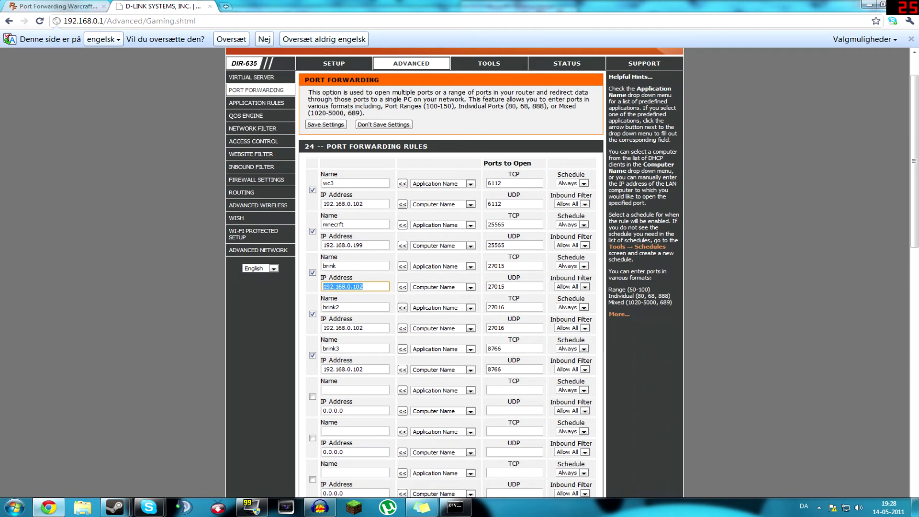
{"action": "left_click", "coordinate": [372, 286]}
{"action": "left_click_drag", "start_coordinate": [488, 266], "coordinate": [498, 266]}
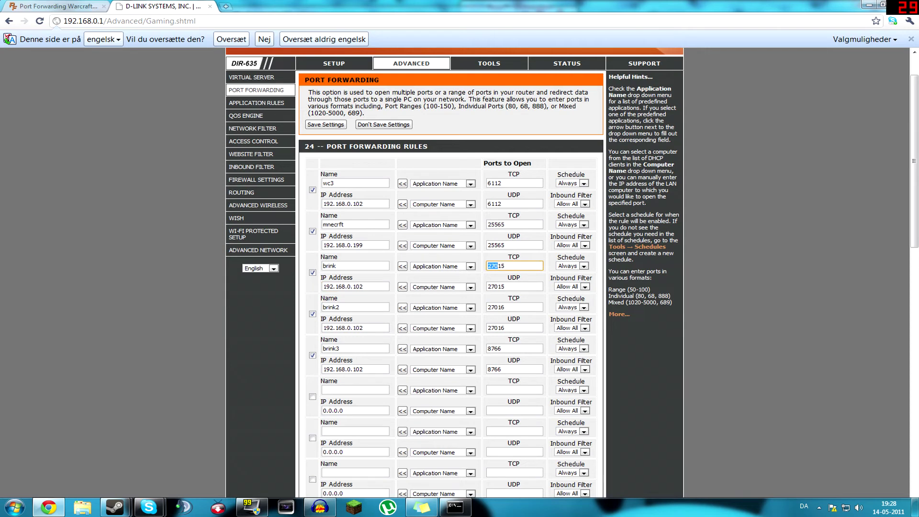
{"action": "left_click", "coordinate": [498, 266]}
{"action": "double_click", "coordinate": [498, 287]}
{"action": "left_click", "coordinate": [506, 287]}
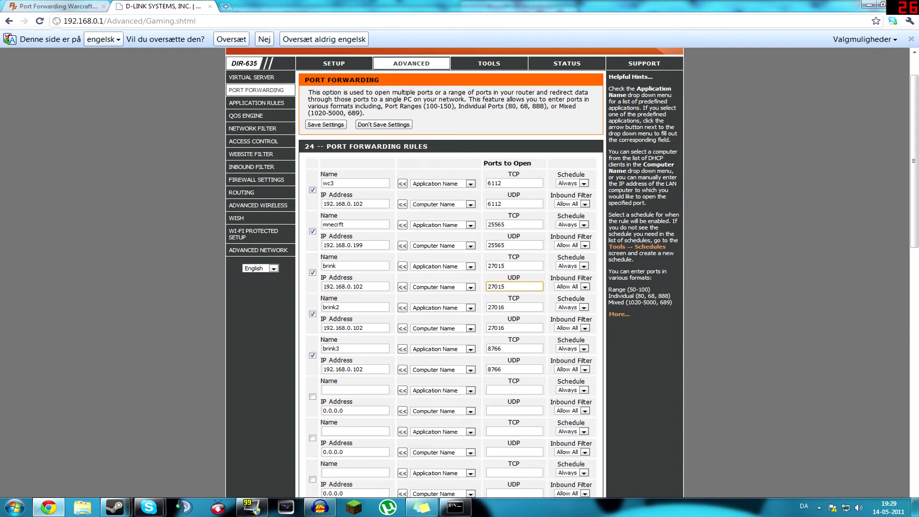
Step: Compare the TCP and UDP ports entered for the brink2 and brink3 rules
{"action": "left_click_drag", "start_coordinate": [488, 307], "coordinate": [494, 307]}
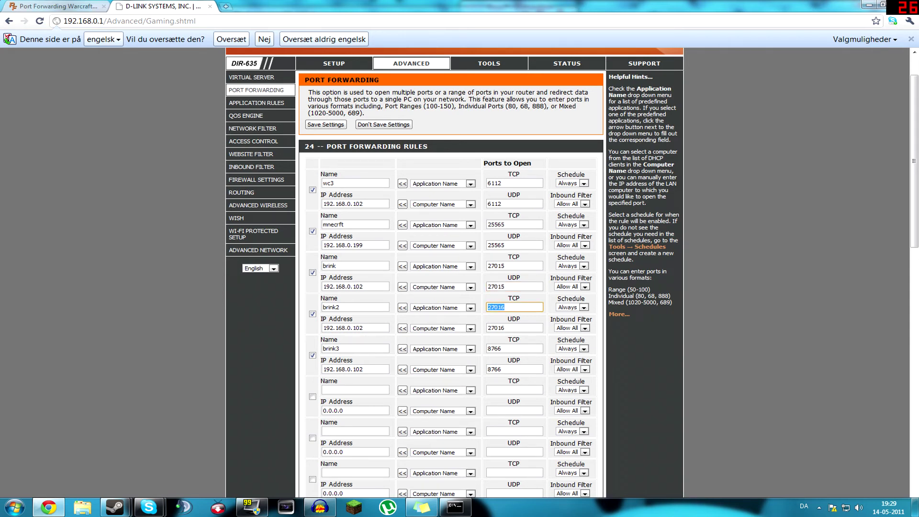
{"action": "left_click", "coordinate": [504, 307]}
{"action": "left_click", "coordinate": [488, 349]}
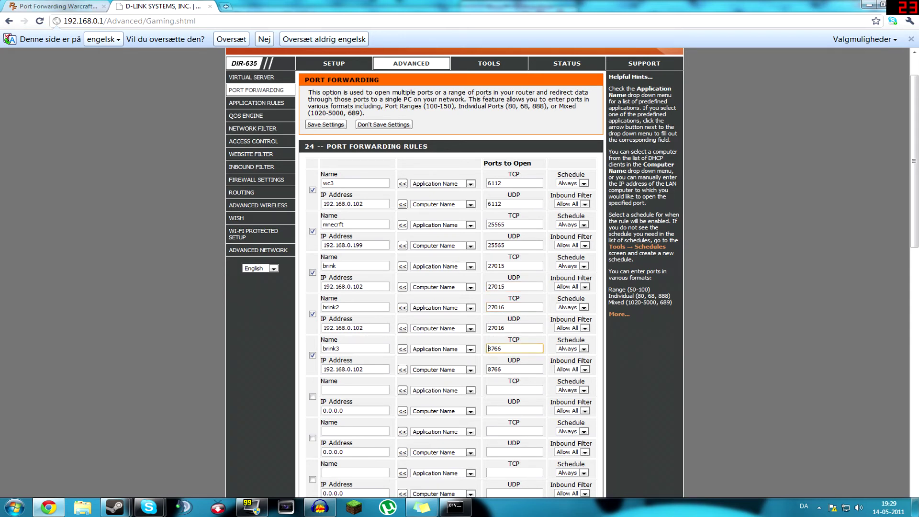
{"action": "left_click", "coordinate": [489, 349]}
{"action": "double_click", "coordinate": [491, 349]}
{"action": "double_click", "coordinate": [495, 369]}
{"action": "double_click", "coordinate": [496, 349]}
{"action": "left_click", "coordinate": [496, 328]}
{"action": "double_click", "coordinate": [495, 307]}
{"action": "left_click", "coordinate": [498, 306]}
{"action": "double_click", "coordinate": [498, 328]}
Step: Save the port forwarding settings and look through the reloaded rule list
{"action": "left_click", "coordinate": [333, 126]}
{"action": "left_click", "coordinate": [461, 264]}
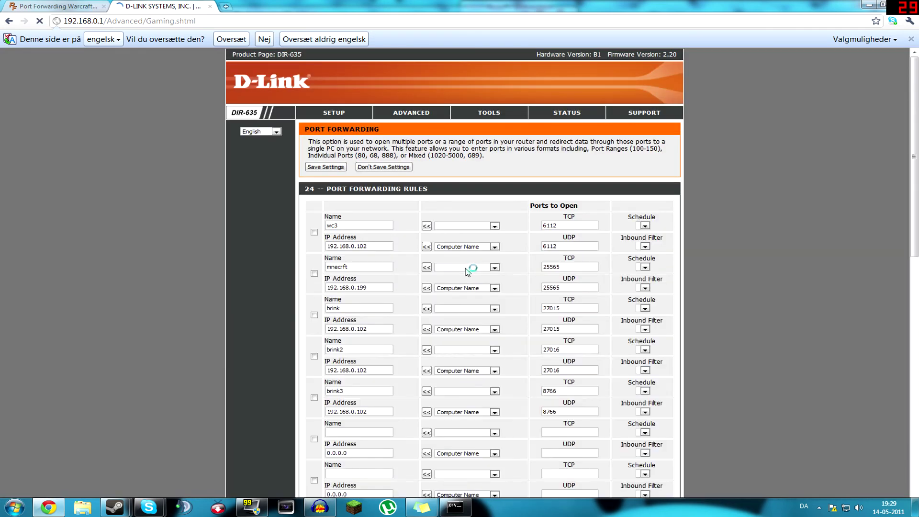
{"action": "scroll", "coordinate": [460, 272], "scroll_direction": "down", "scroll_amount": 15}
{"action": "scroll", "coordinate": [457, 272], "scroll_direction": "up", "scroll_amount": 15}
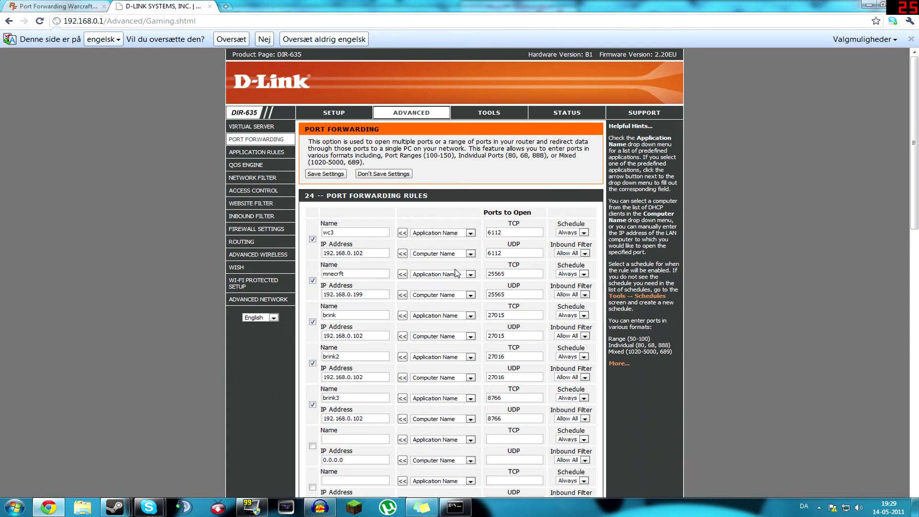
{"action": "scroll", "coordinate": [430, 225], "scroll_direction": "down", "scroll_amount": 10}
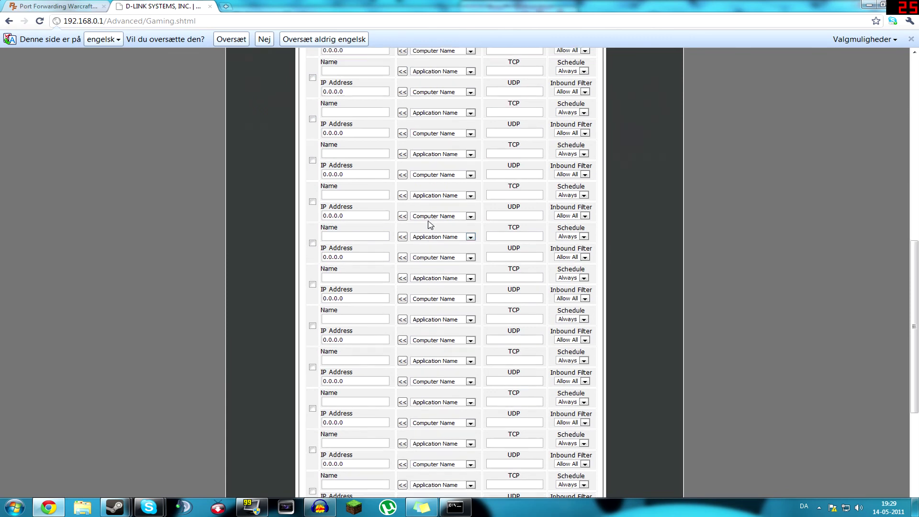
{"action": "scroll", "coordinate": [430, 225], "scroll_direction": "up", "scroll_amount": 10}
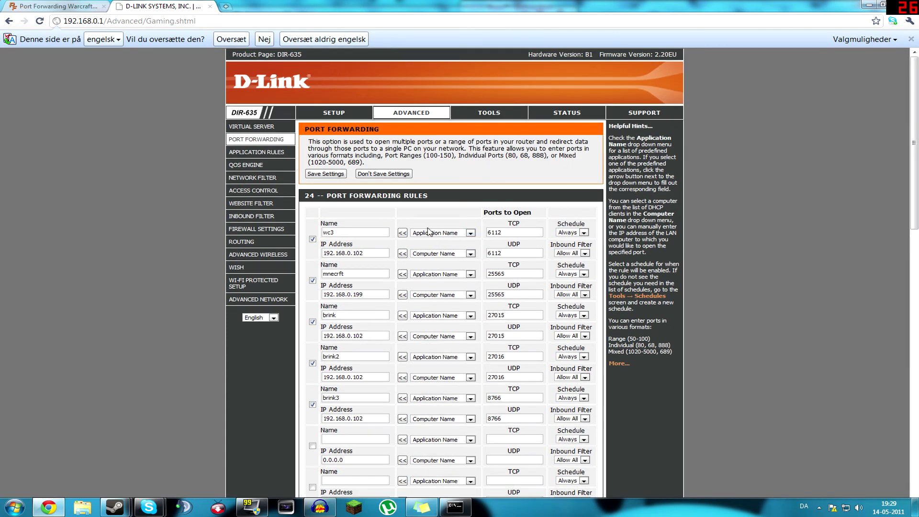